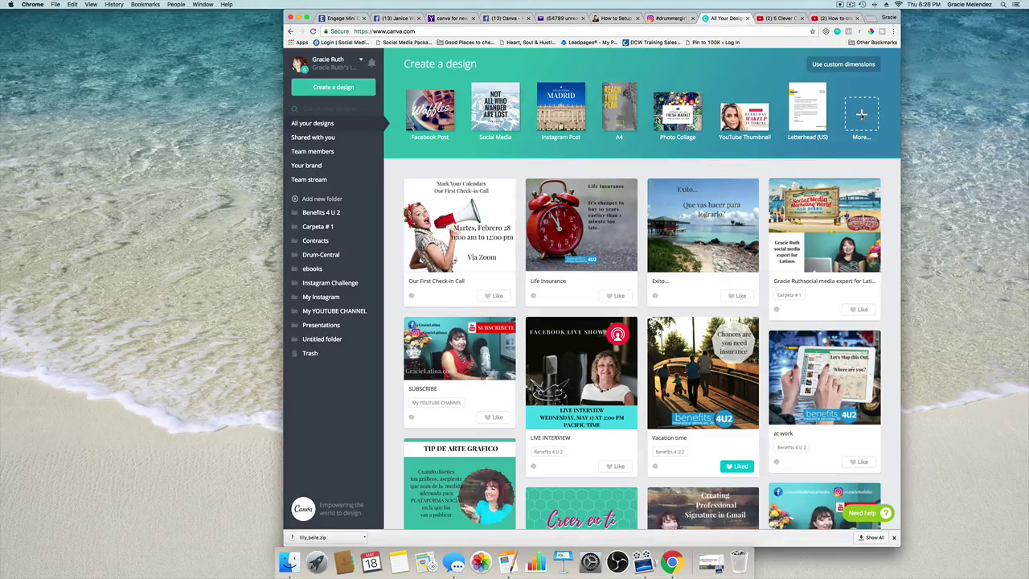
Open the full list of design types and start a blank Instagram Post
click(861, 114)
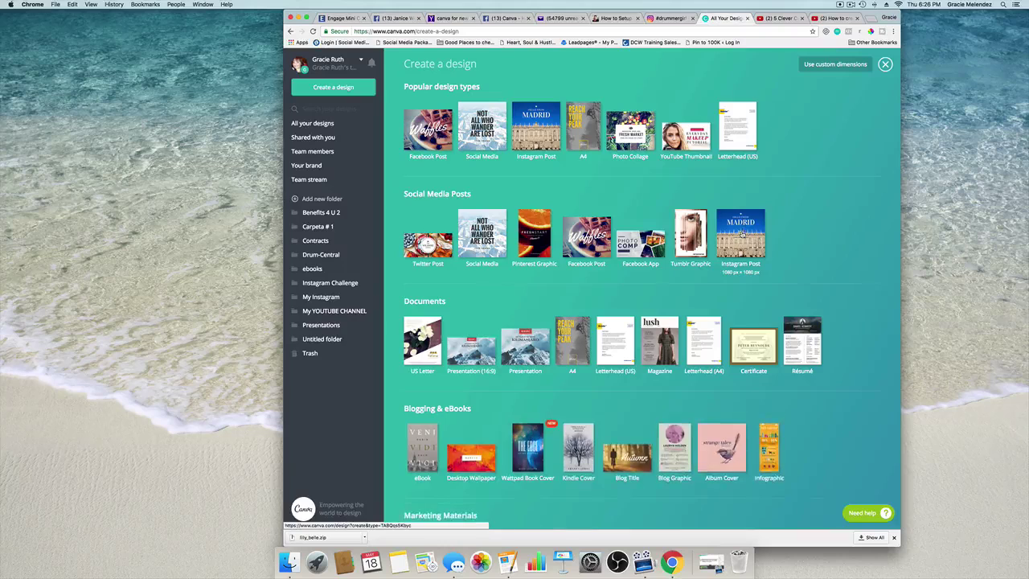
click(741, 234)
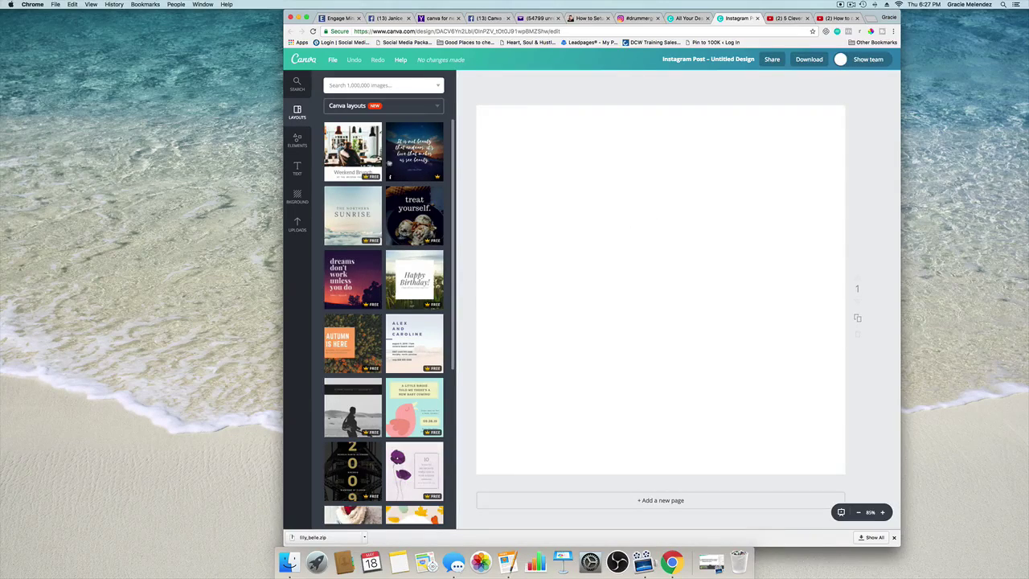
Apply the Tolstoy quote layout and delete its background photo
click(417, 150)
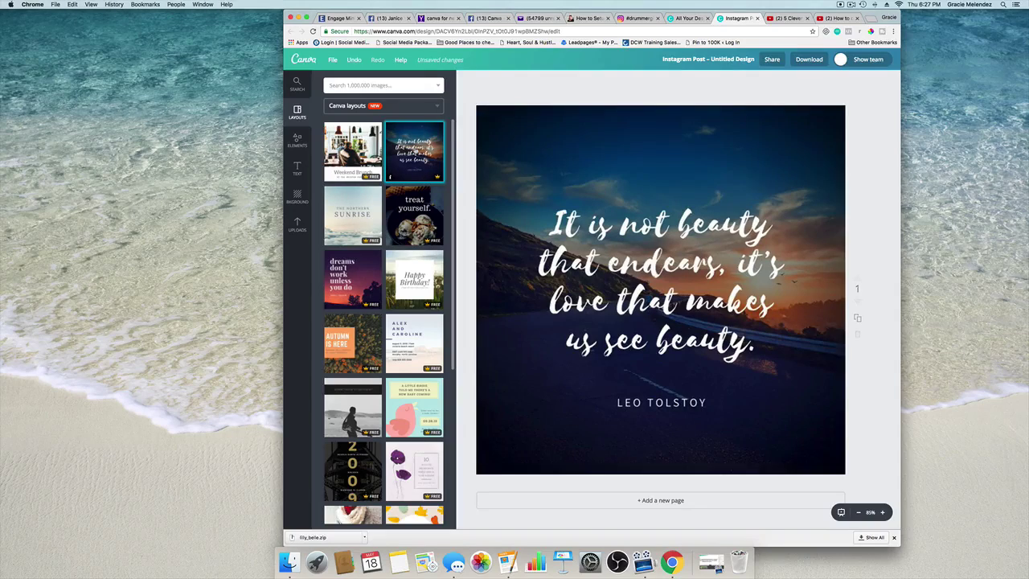
click(567, 154)
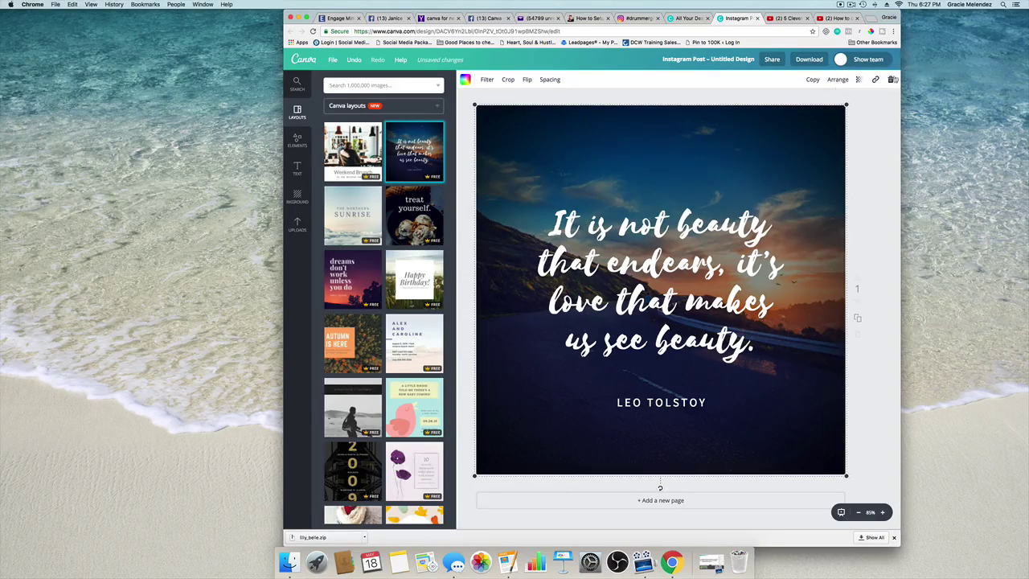
click(891, 79)
click(870, 103)
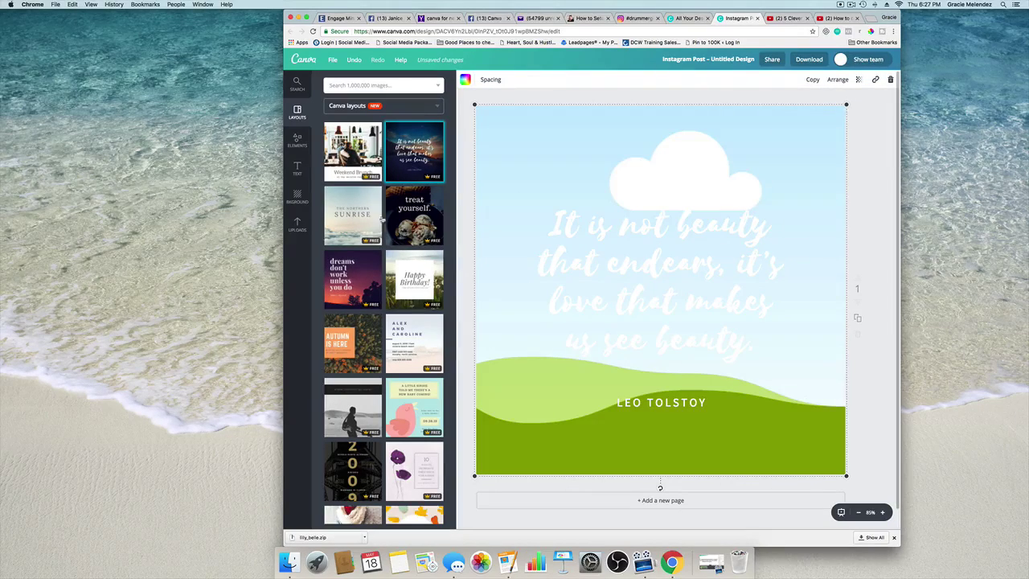
Place the uploaded sunset pier photo as the background and delete the LEO TOLSTOY line
click(298, 225)
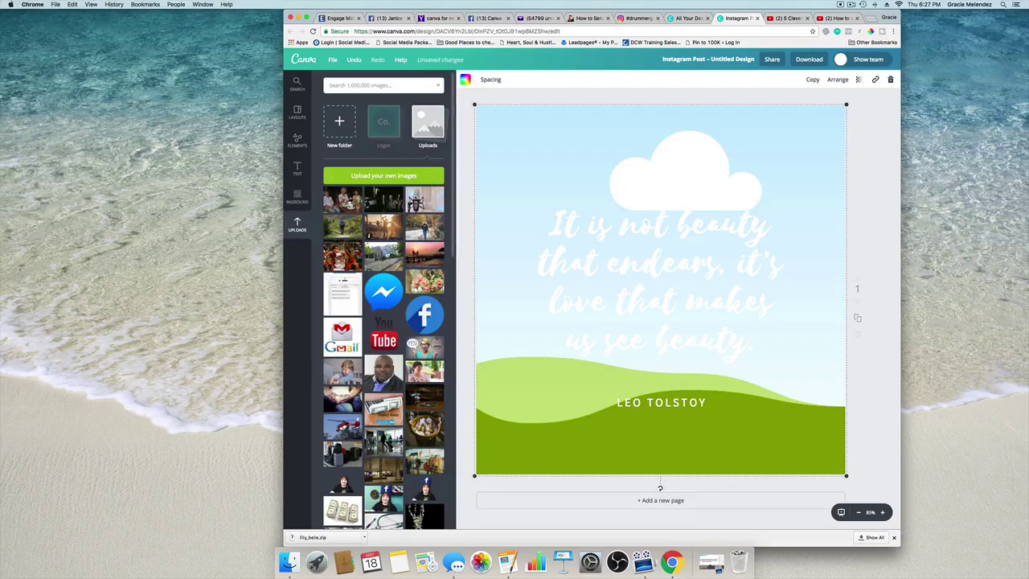
drag(425, 250, 622, 208)
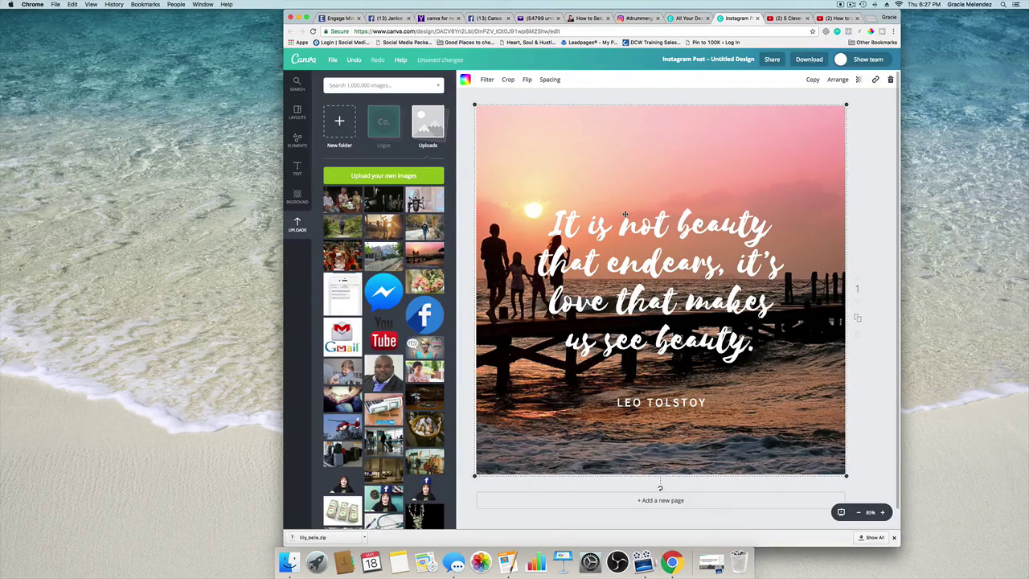
click(660, 402)
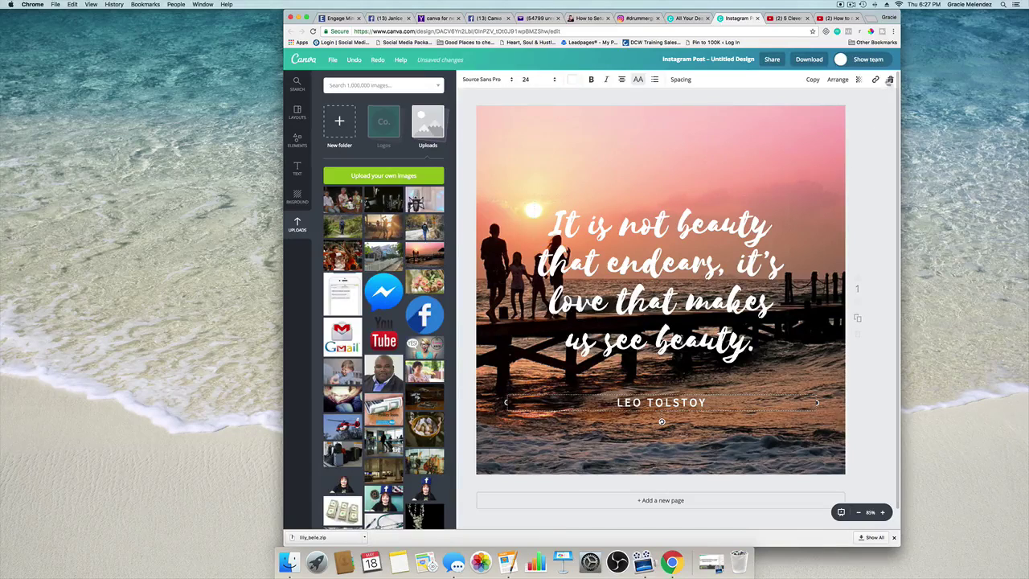
key(Delete)
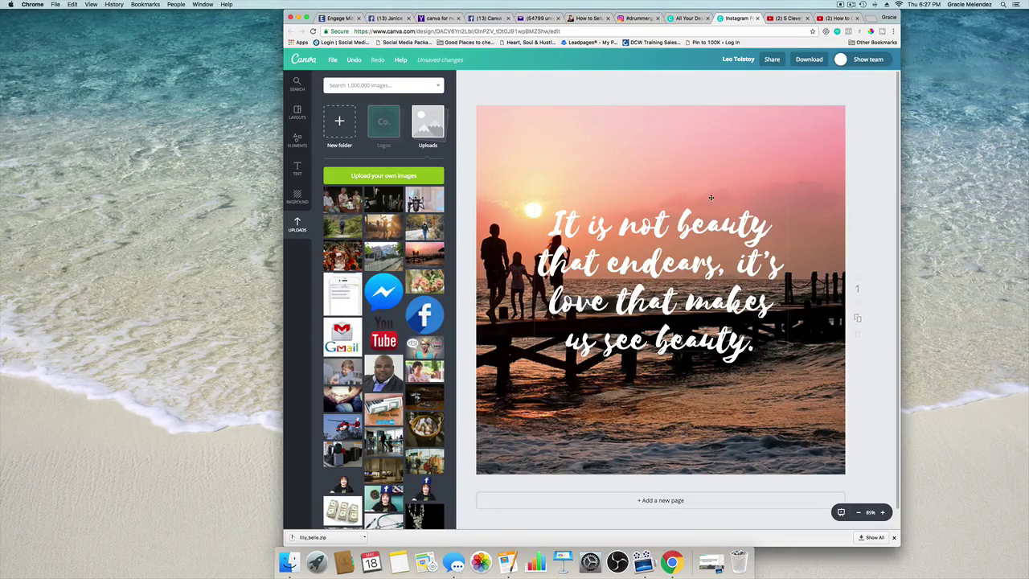
Set the download file type to Animated GIF/Movie and preview the quote post's animation
click(806, 61)
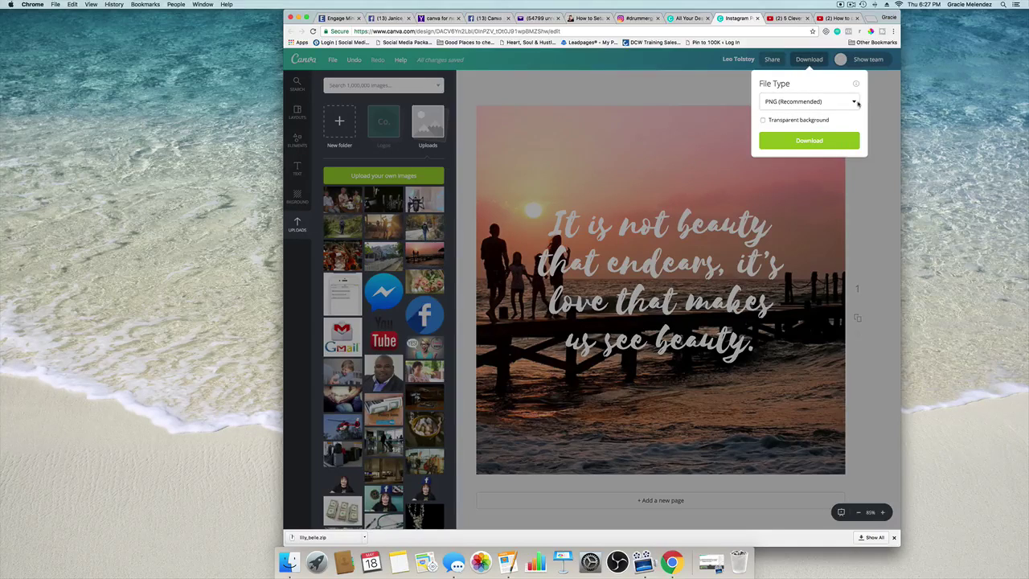
click(854, 103)
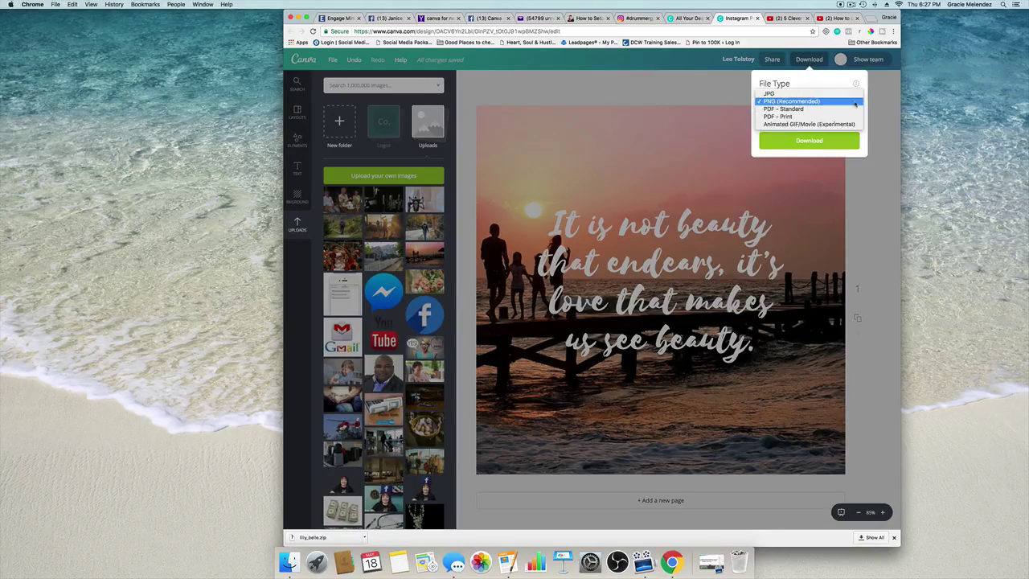
click(812, 125)
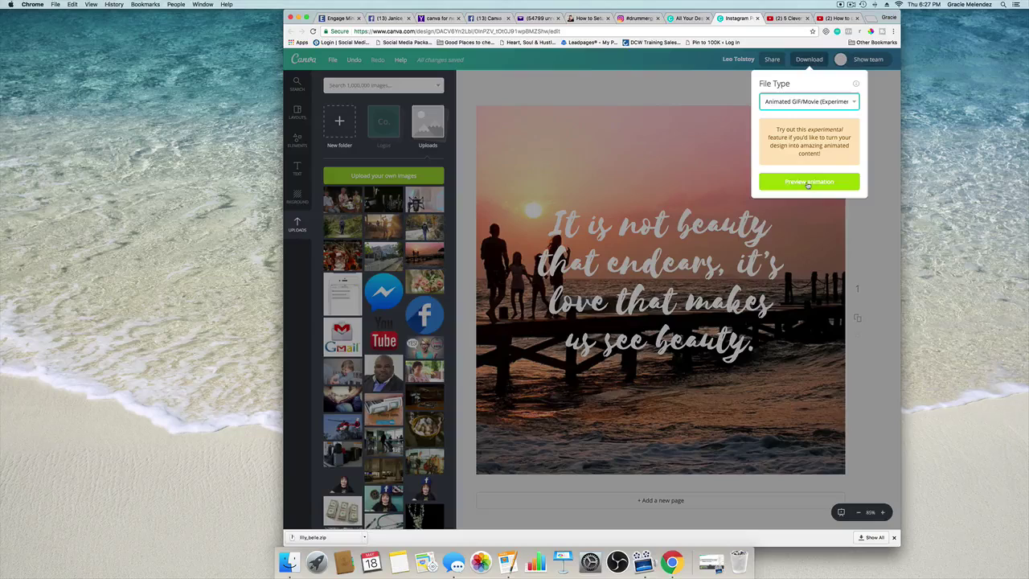
click(808, 182)
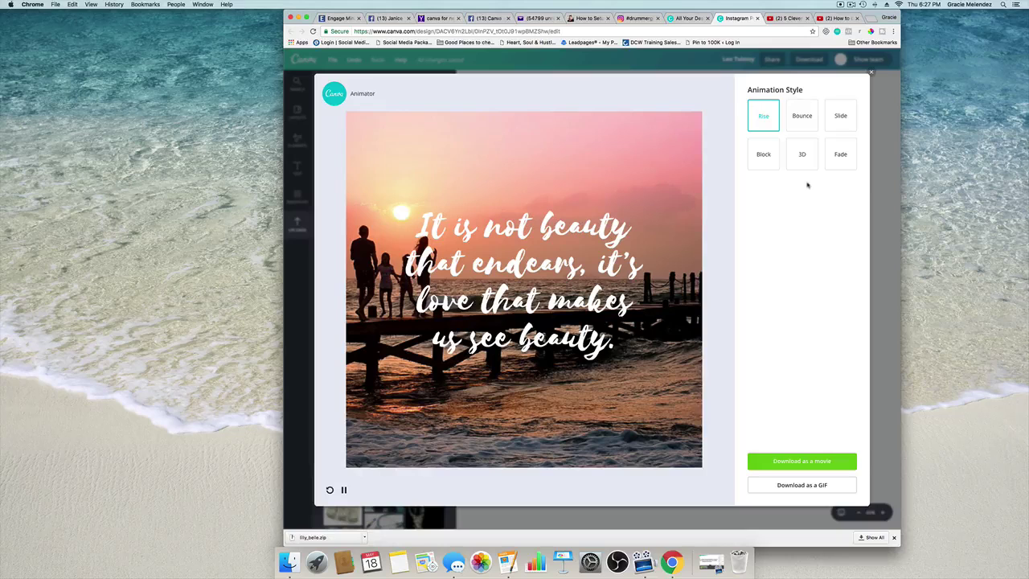
Preview the Bounce, Slide, Block, 3D and Fade animation styles, then reselect Rise
click(803, 117)
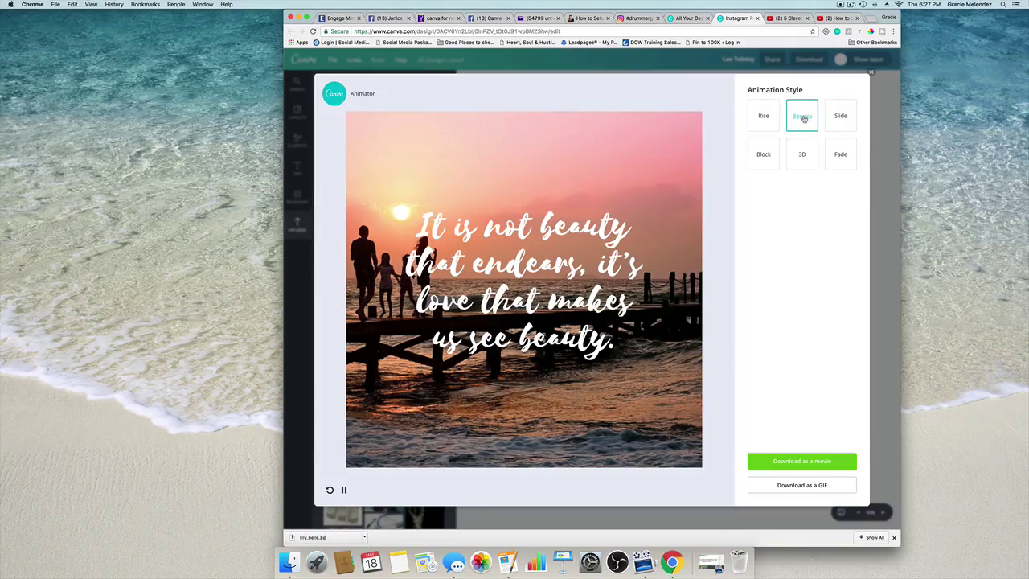
click(835, 116)
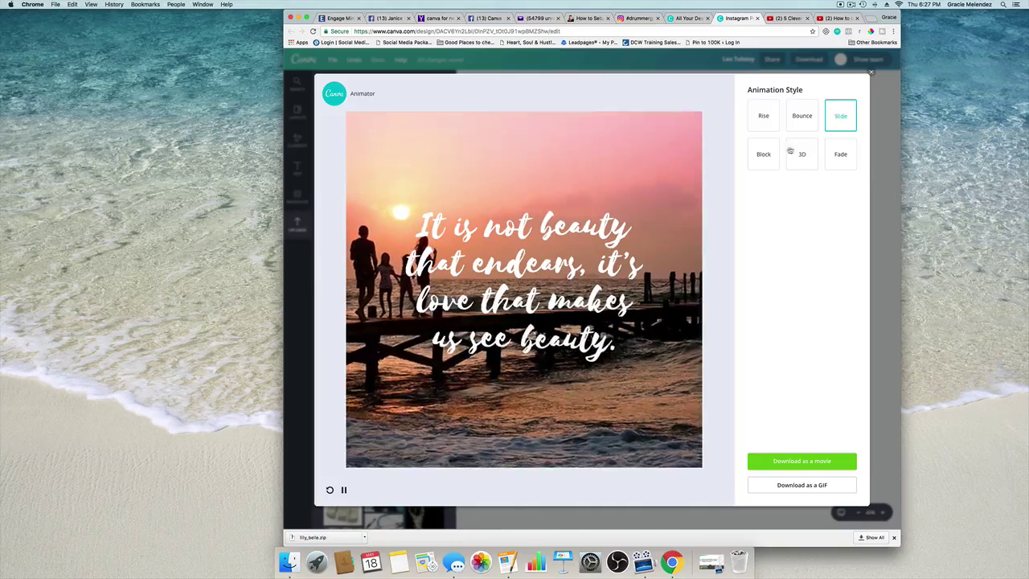
click(762, 161)
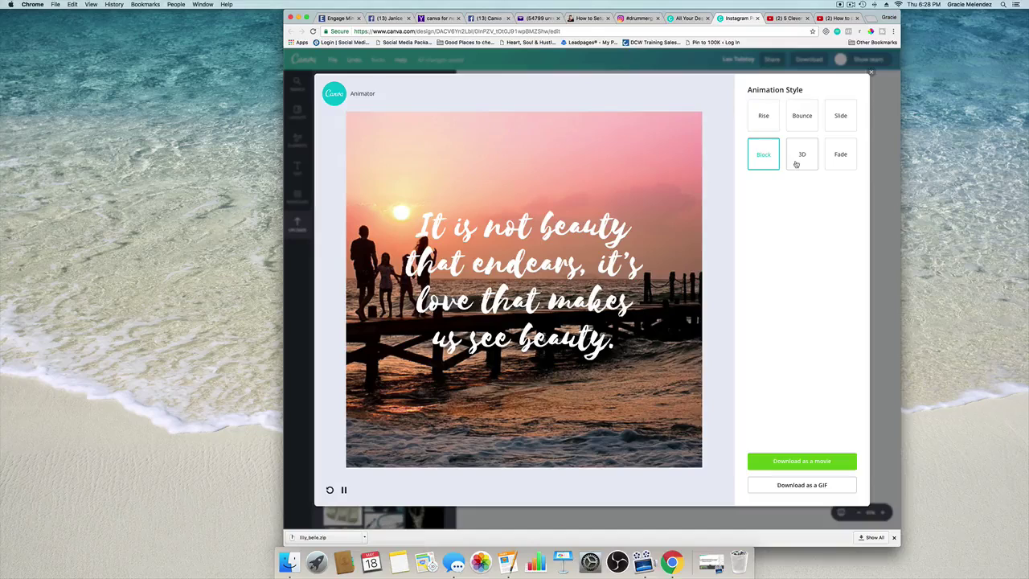
click(797, 162)
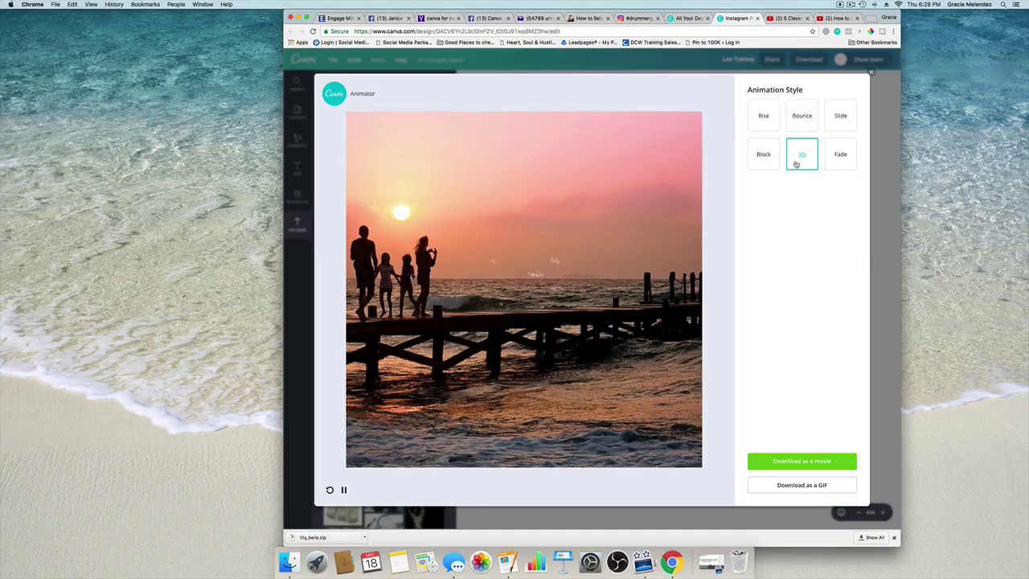
click(841, 152)
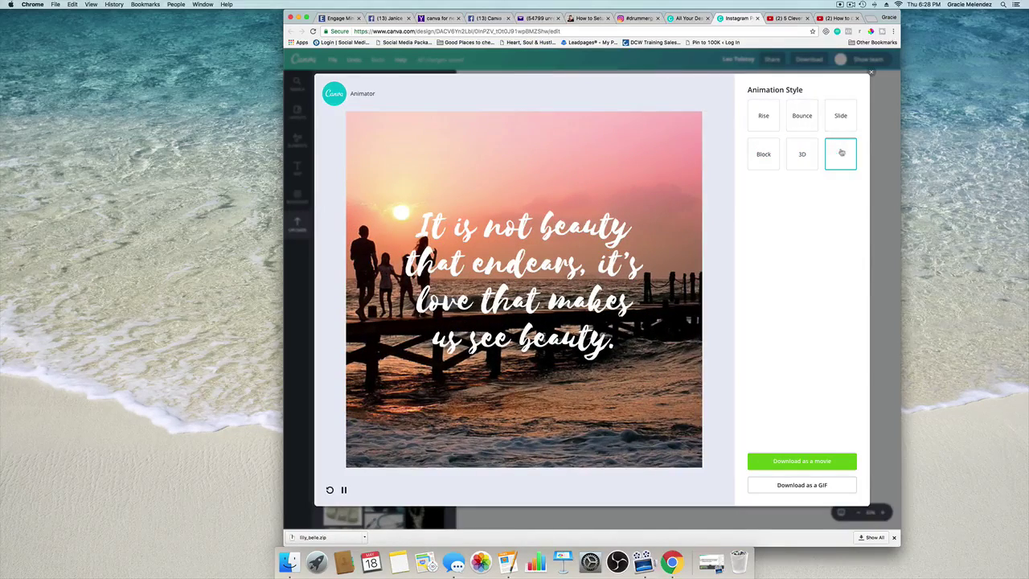
click(764, 116)
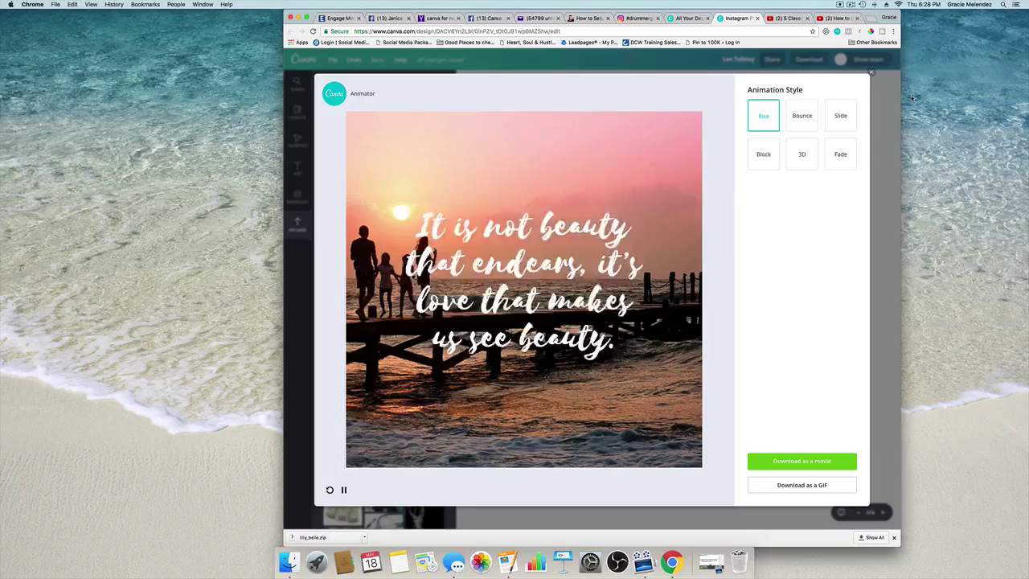
Close the Animator and open the Life Insurance design from All Your Designs
click(871, 72)
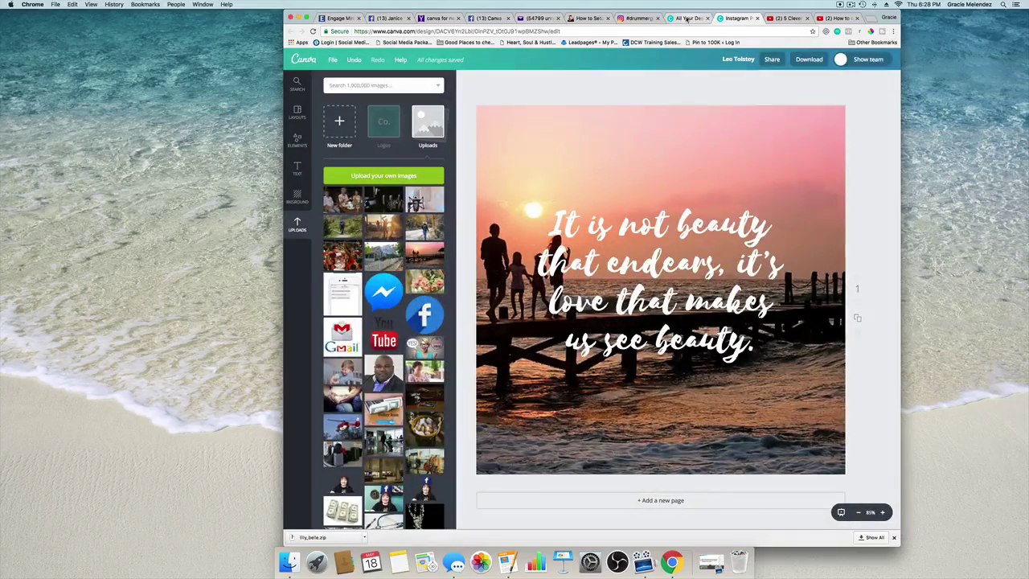
click(688, 19)
click(306, 123)
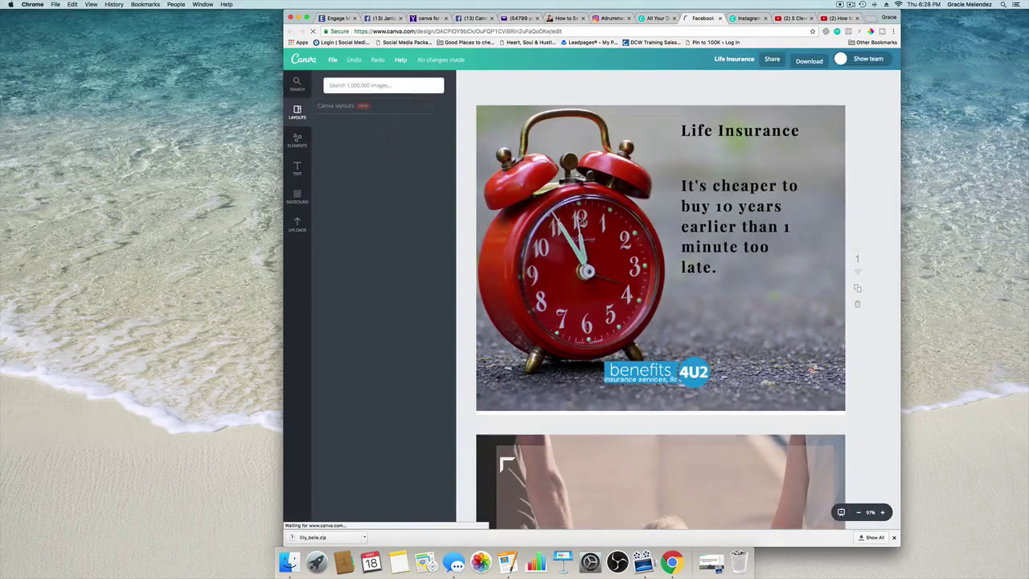
scroll(584, 221, down, 10)
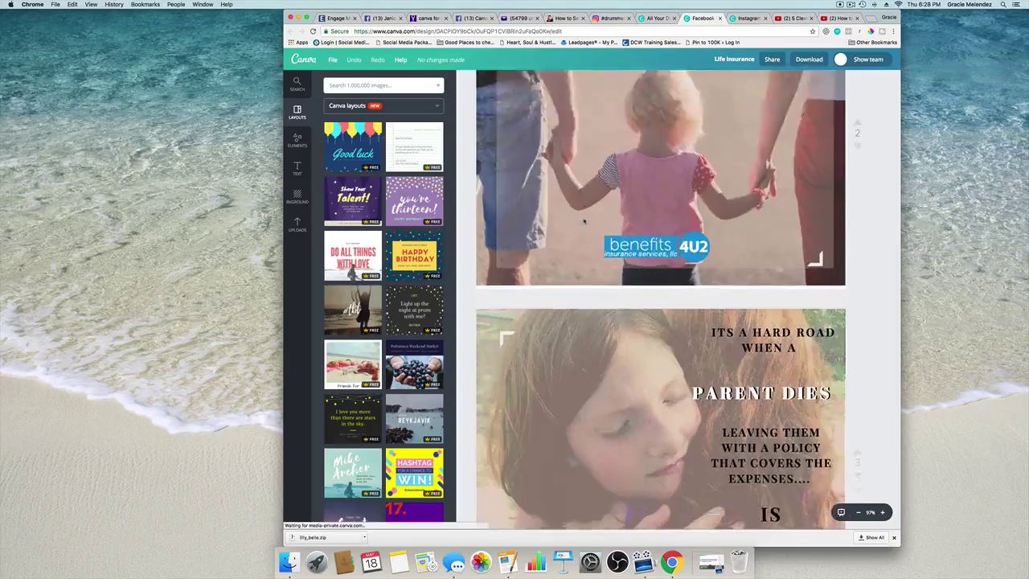
scroll(584, 221, down, 4)
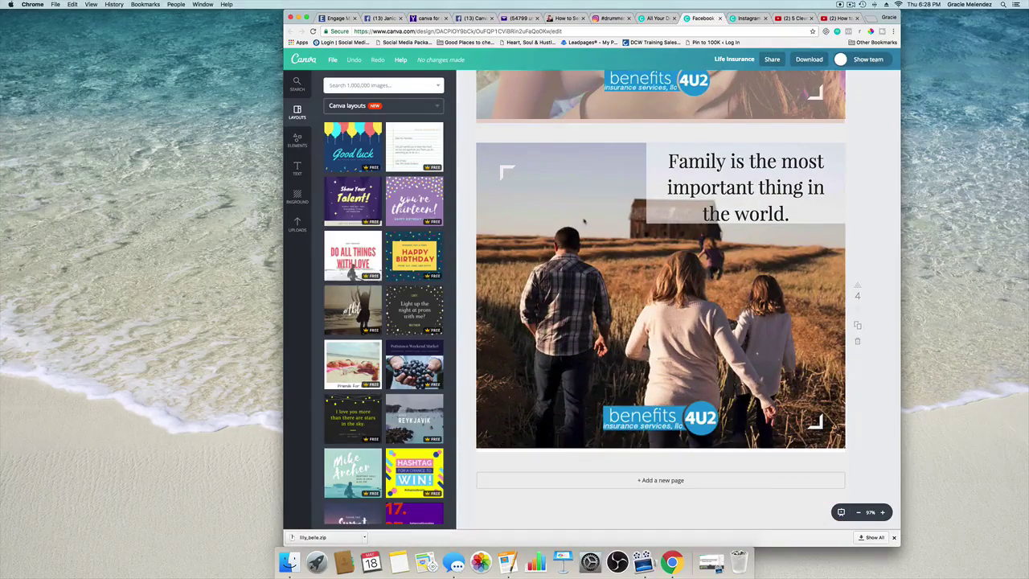
scroll(584, 221, up, 12)
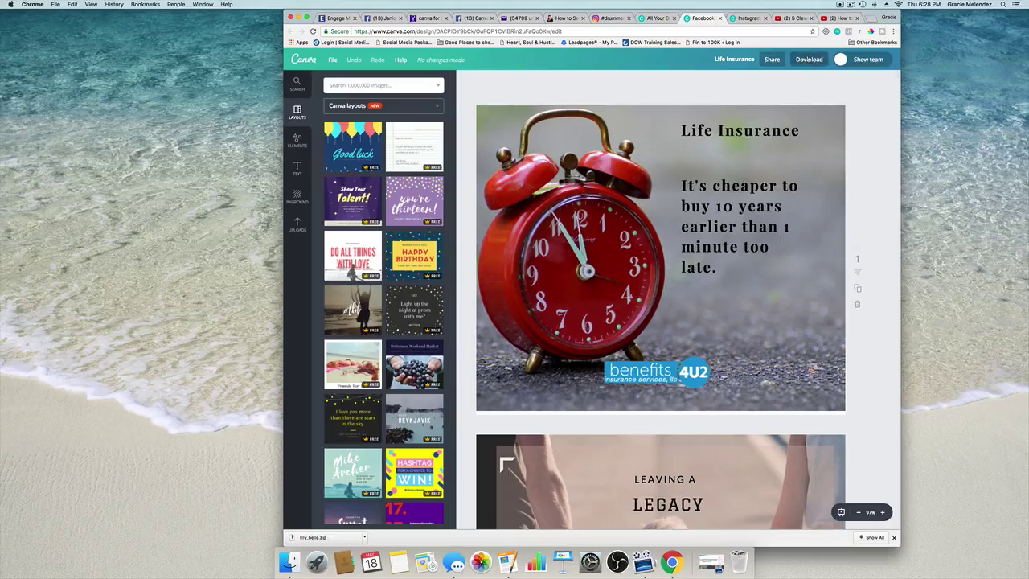
Set the download file type to Animated GIF/Movie and preview the Life Insurance design's animation
click(809, 59)
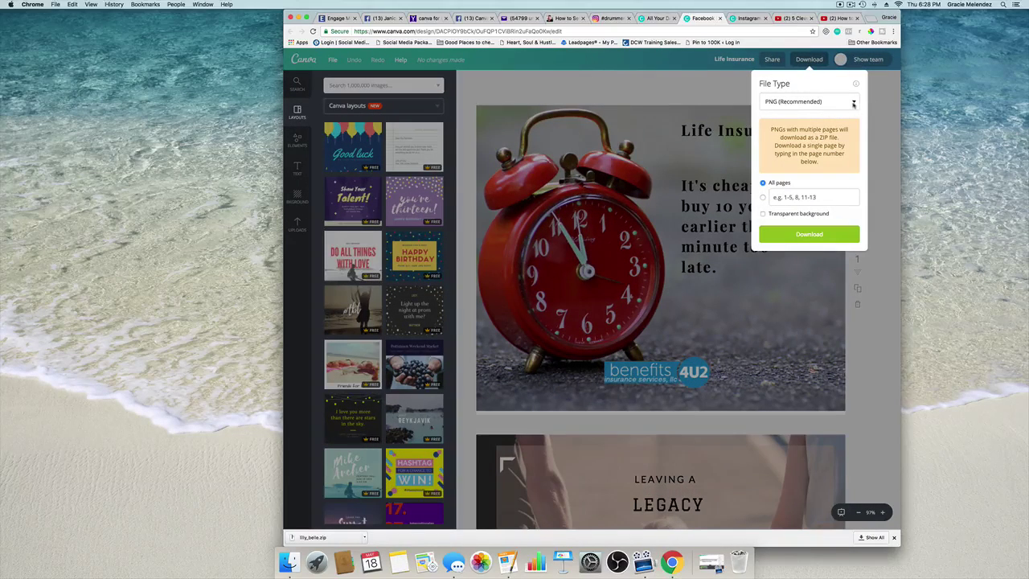
click(854, 103)
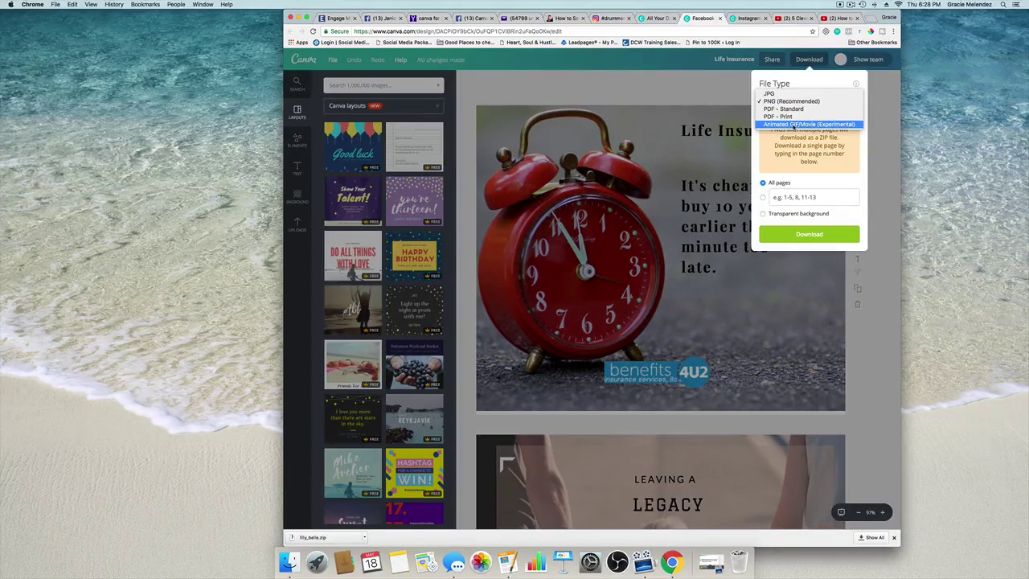
click(793, 126)
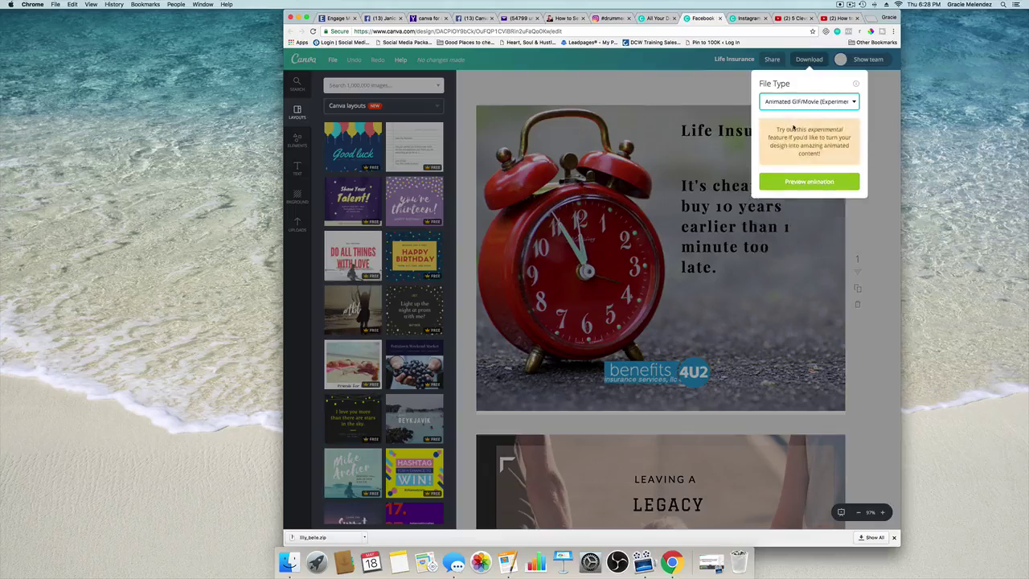
click(815, 183)
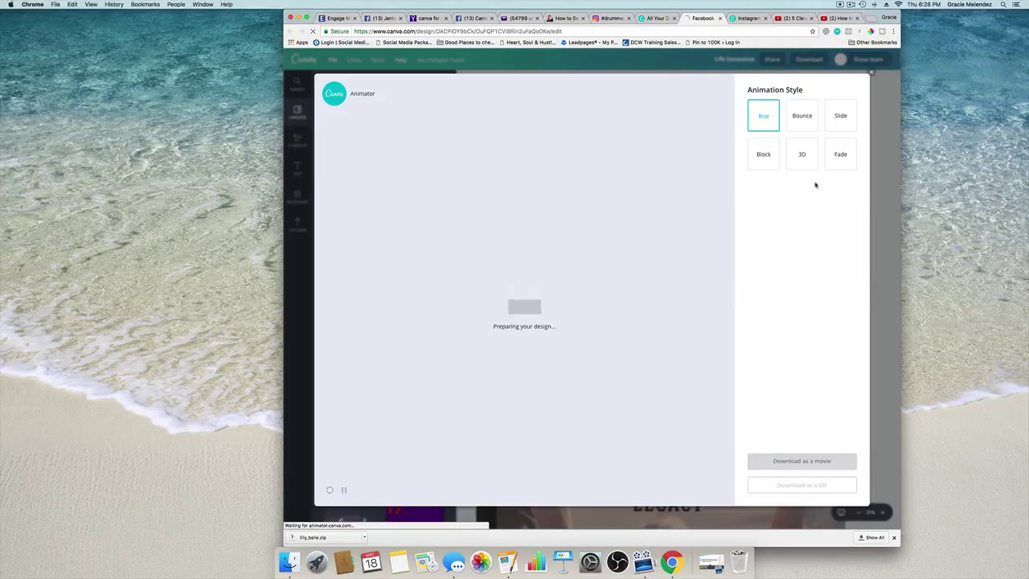